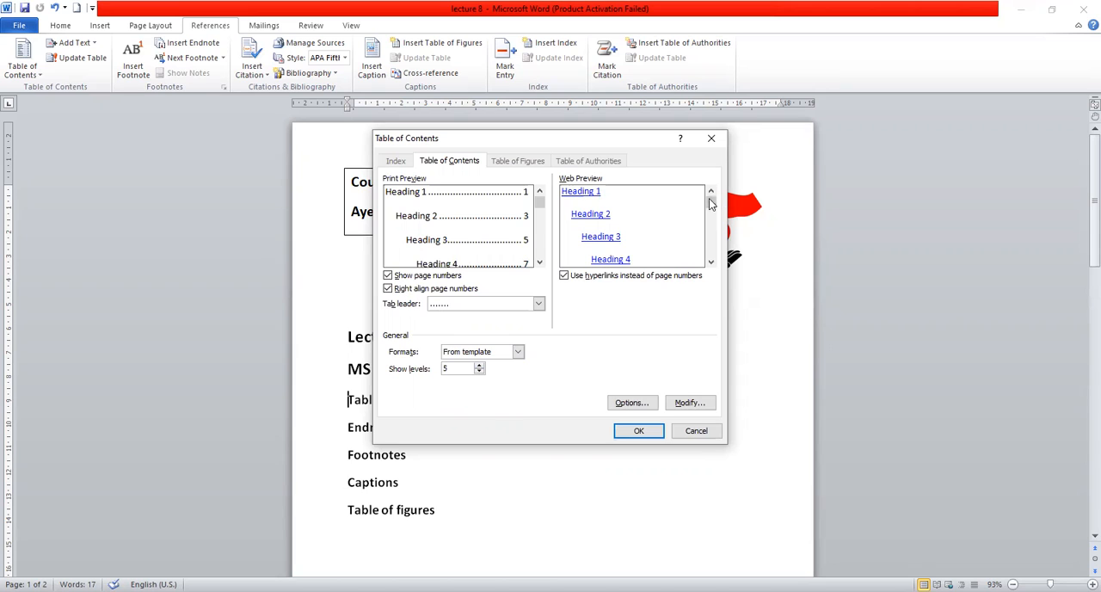
# Insert an automatic table of contents before the "Table of Contents" line, and delete the text it inserts.
pyautogui.moveTo(711, 200)
pyautogui.mouseDown()
pyautogui.moveTo(711, 237)
pyautogui.moveTo(711, 202)
pyautogui.mouseUp()
pyautogui.click(647, 433)
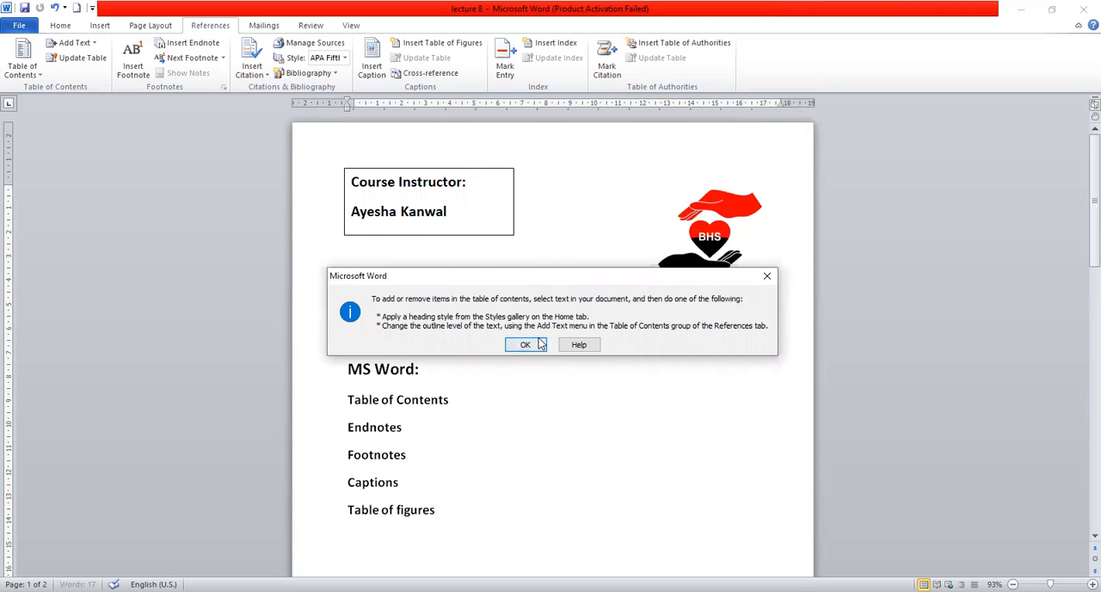
pyautogui.click(540, 345)
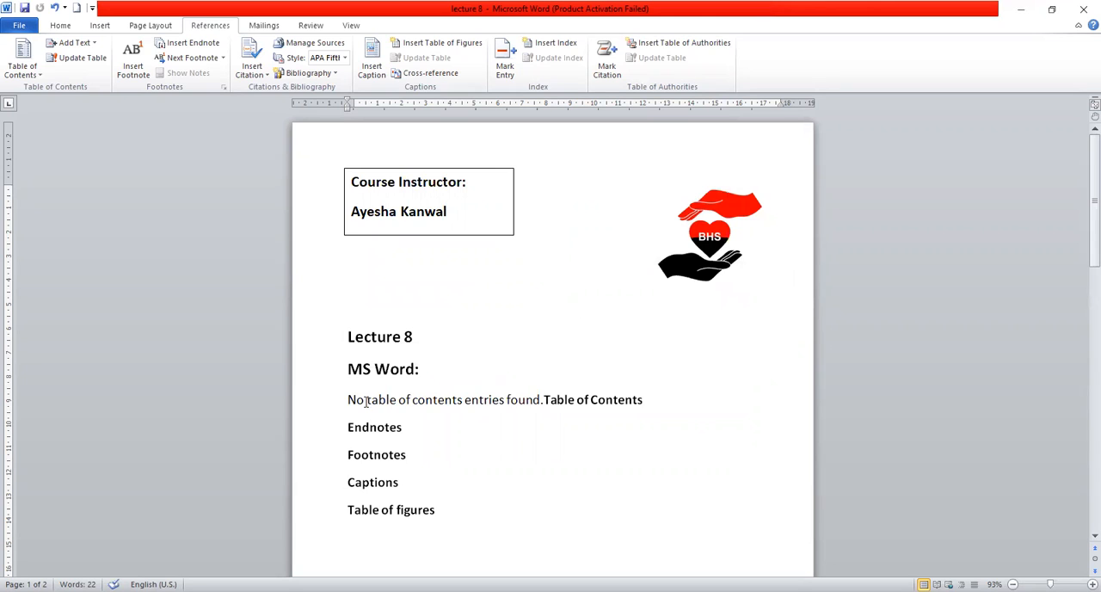
pyautogui.moveTo(352, 399); pyautogui.dragTo(546, 400)
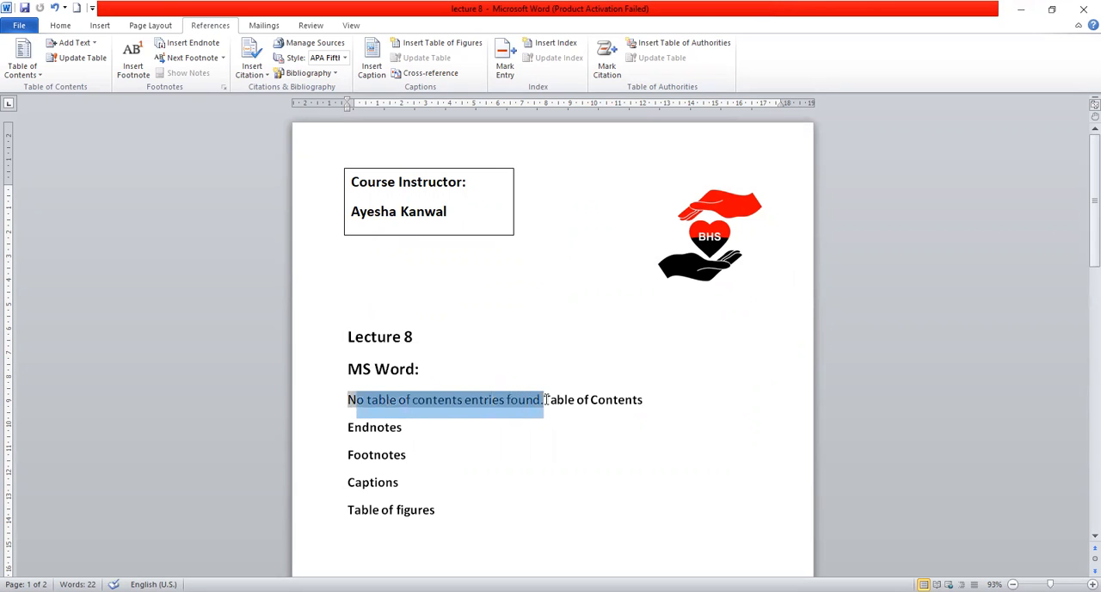
pyautogui.press('Delete')
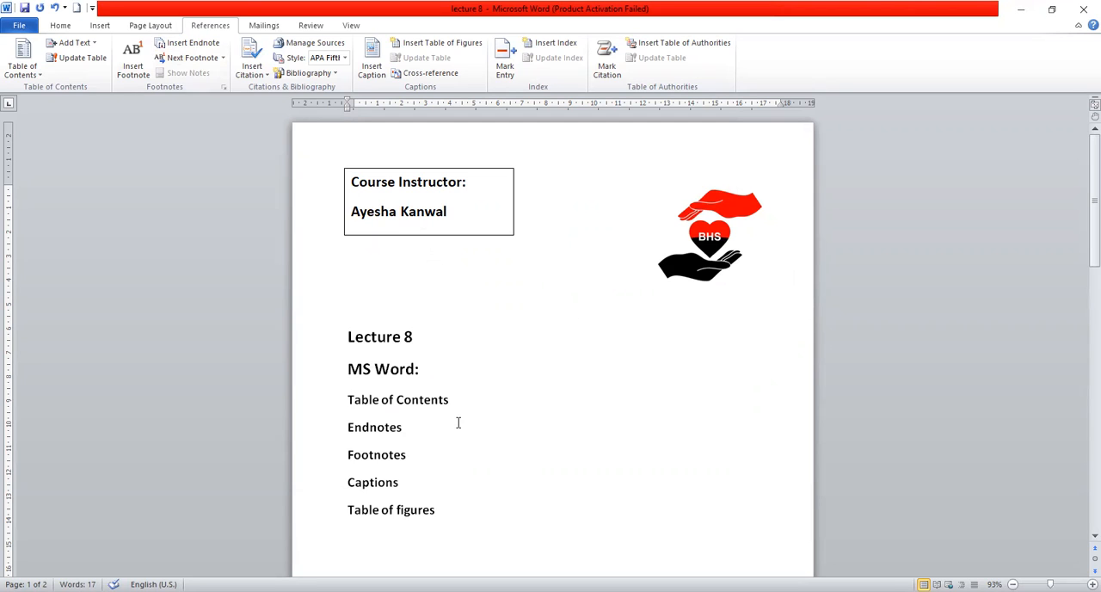
# Insert an endnote before the "Table of Contents" line with the text "List of all topics covered in this lecture".
pyautogui.click(175, 45)
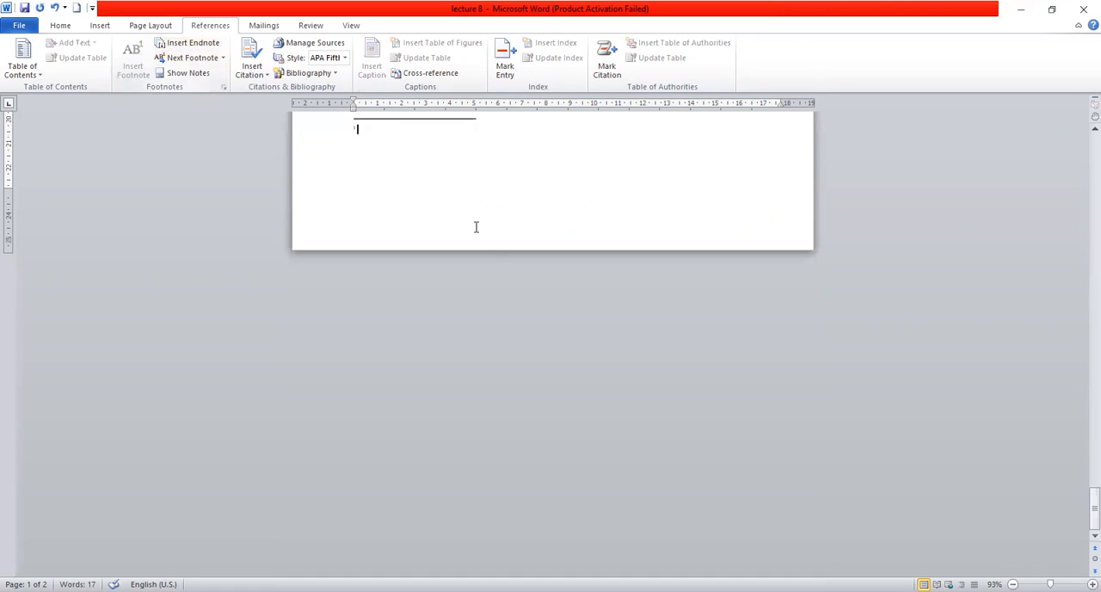
pyautogui.moveTo(1081, 518); pyautogui.dragTo(1081, 205)
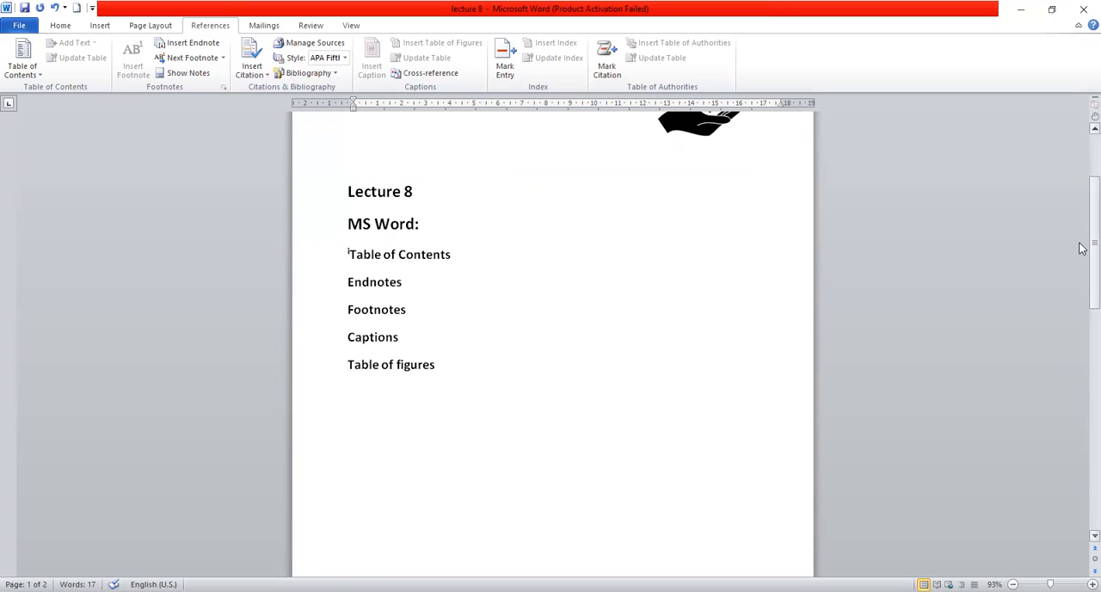
pyautogui.moveTo(1078, 241); pyautogui.dragTo(1079, 450)
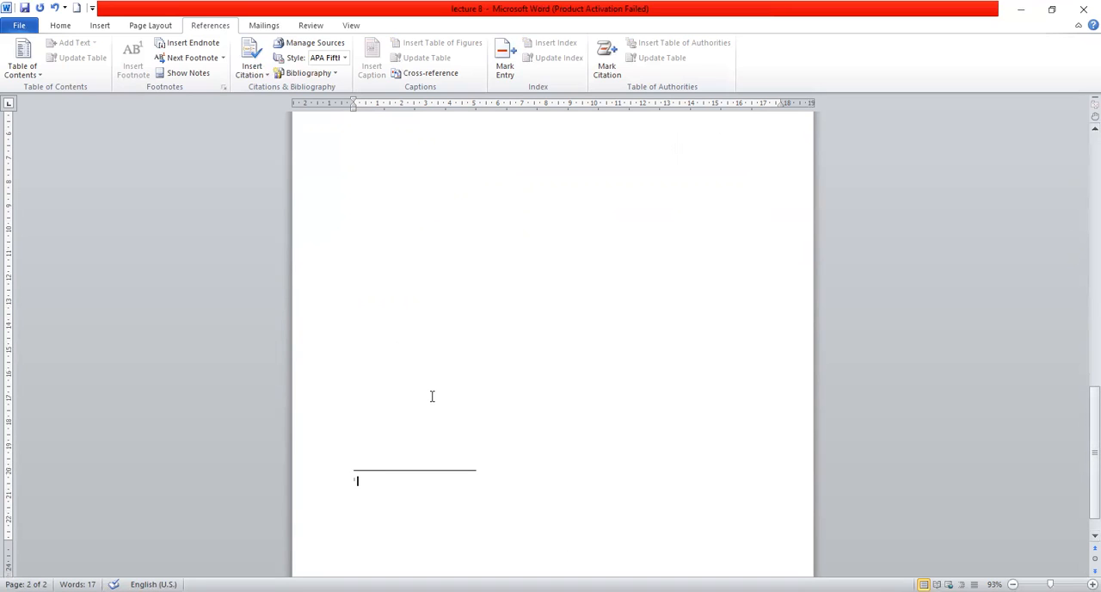
pyautogui.write('Number of')
pyautogui.press('BackSpace')
pyautogui.press('BackSpace')
pyautogui.press('BackSpace')
pyautogui.press('BackSpace')
pyautogui.press('BackSpace')
pyautogui.press('BackSpace')
pyautogui.press('BackSpace')
pyautogui.press('BackSpace')
pyautogui.press('BackSpace')
pyautogui.press('BackSpace')
pyautogui.write('List of all topics covered')
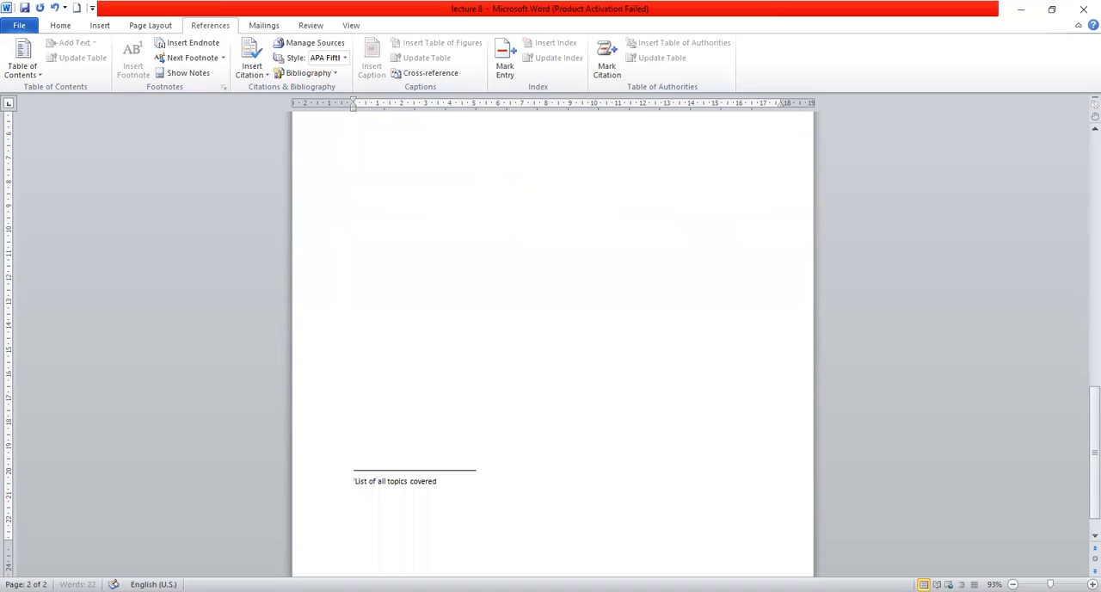
pyautogui.write(' in this lecture')
# Examine the endnote's reference mark on the first page and its text on the last page, using Next Footnote and Show Notes.
pyautogui.moveTo(1082, 425); pyautogui.dragTo(1082, 172)
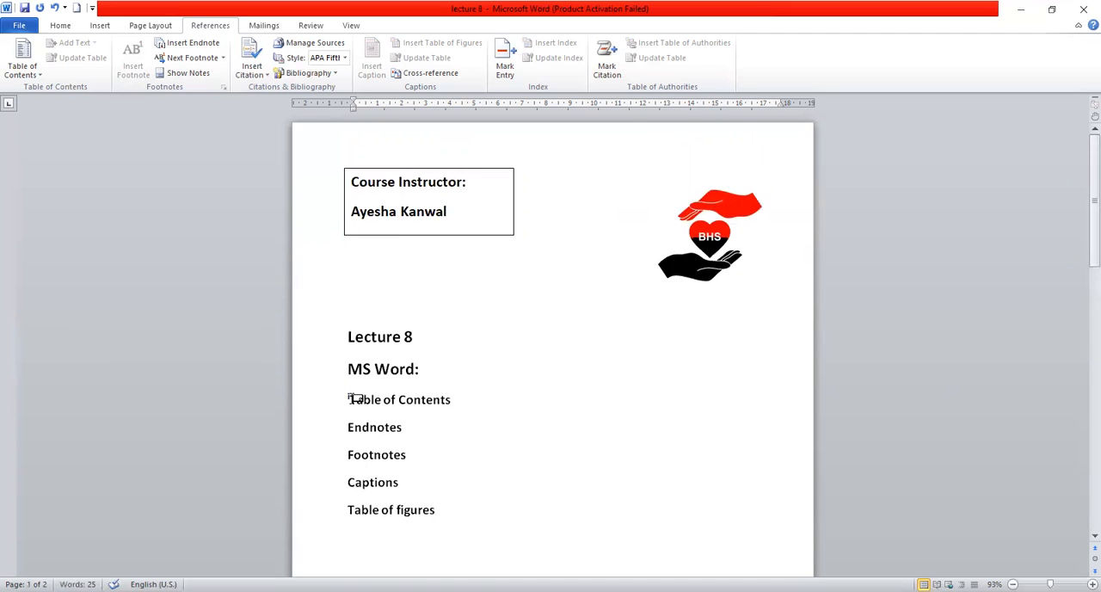
pyautogui.moveTo(354, 397)
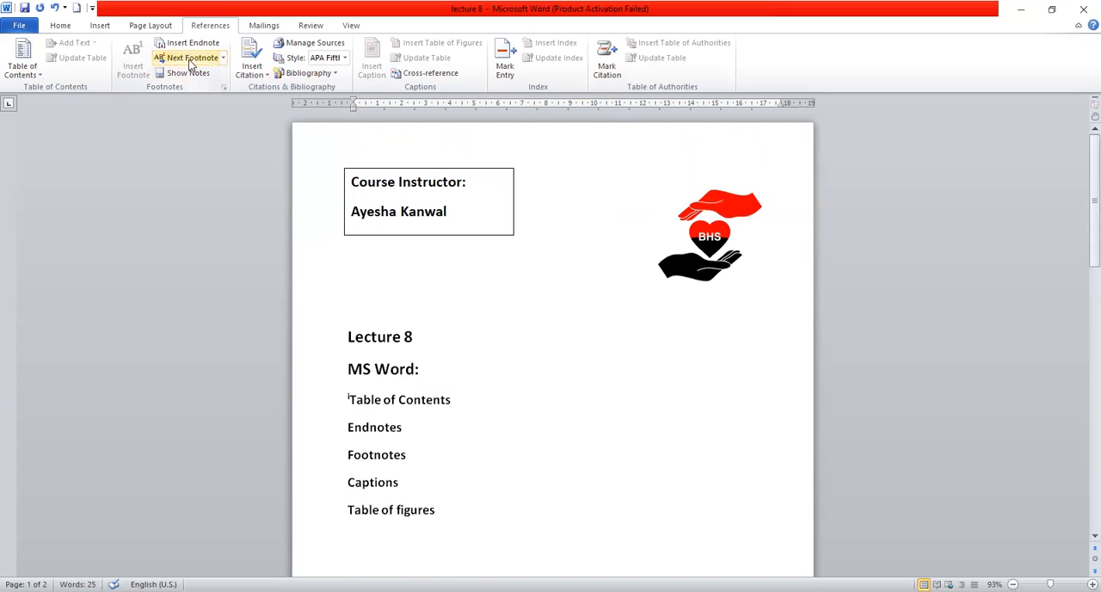
pyautogui.click(189, 57)
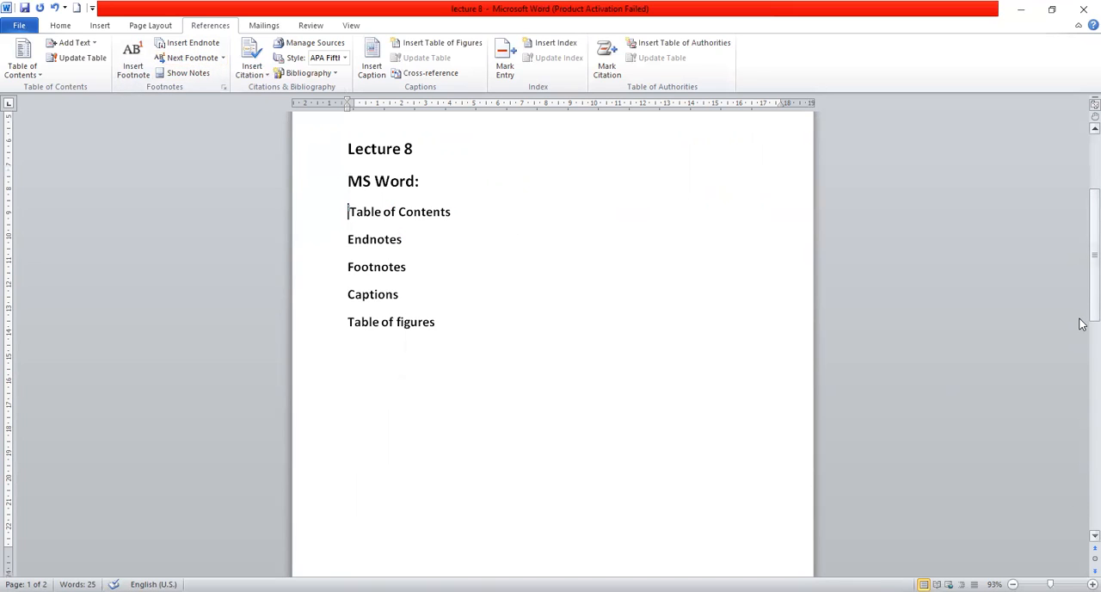
pyautogui.moveTo(1085, 273); pyautogui.dragTo(1081, 491)
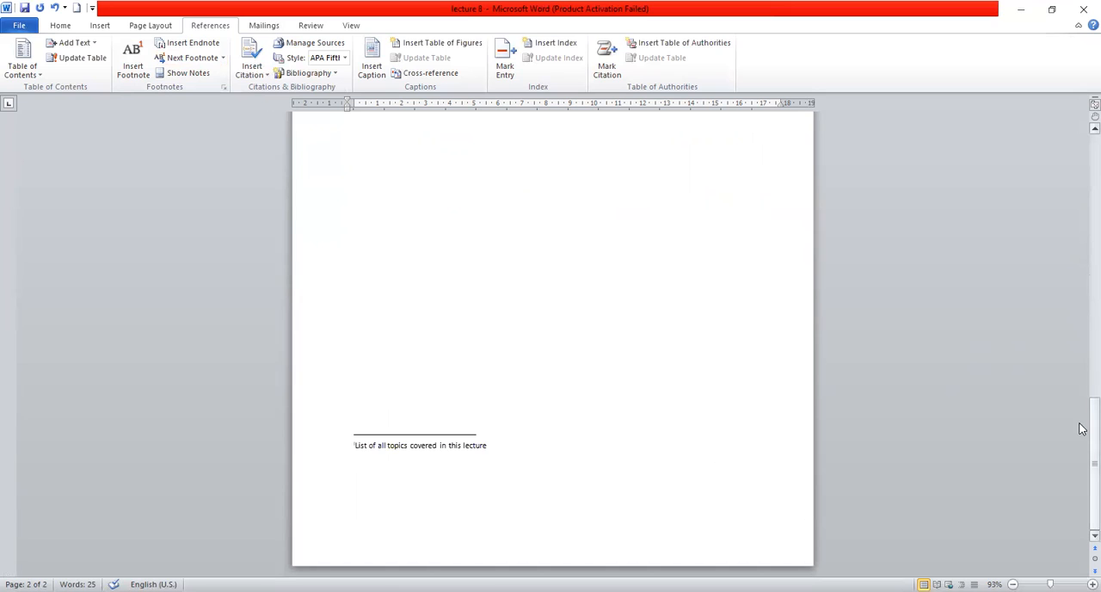
pyautogui.moveTo(1079, 427); pyautogui.dragTo(1080, 151)
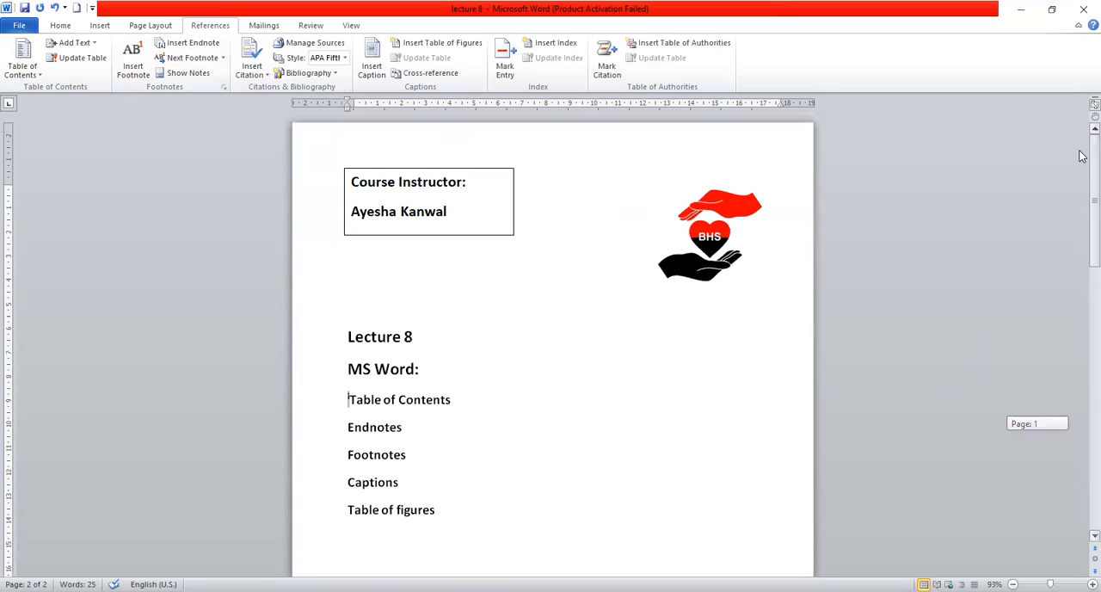
pyautogui.click(350, 428)
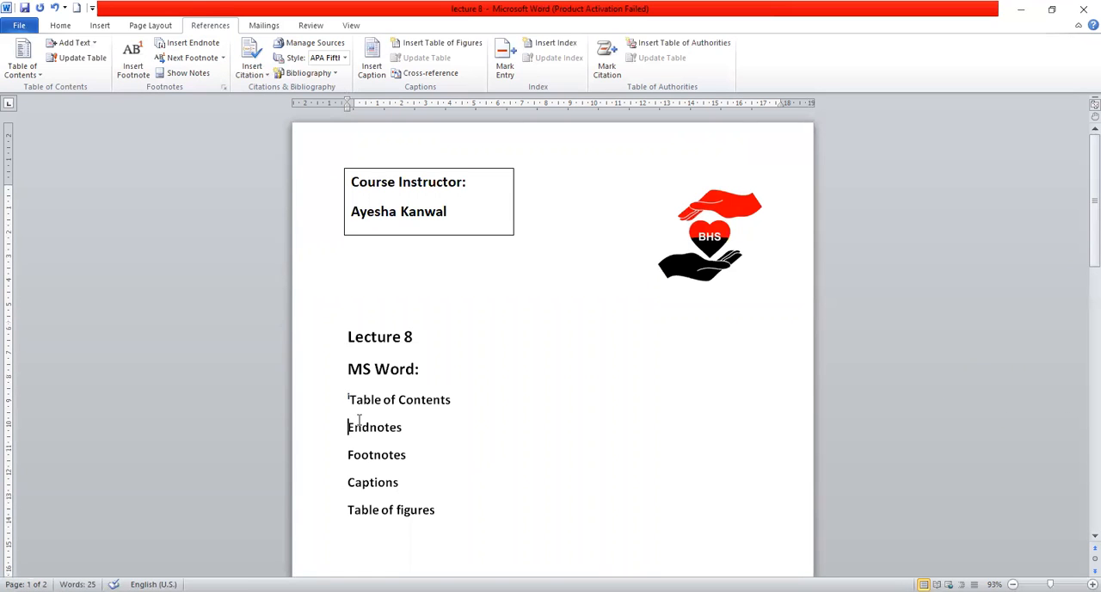
pyautogui.click(206, 76)
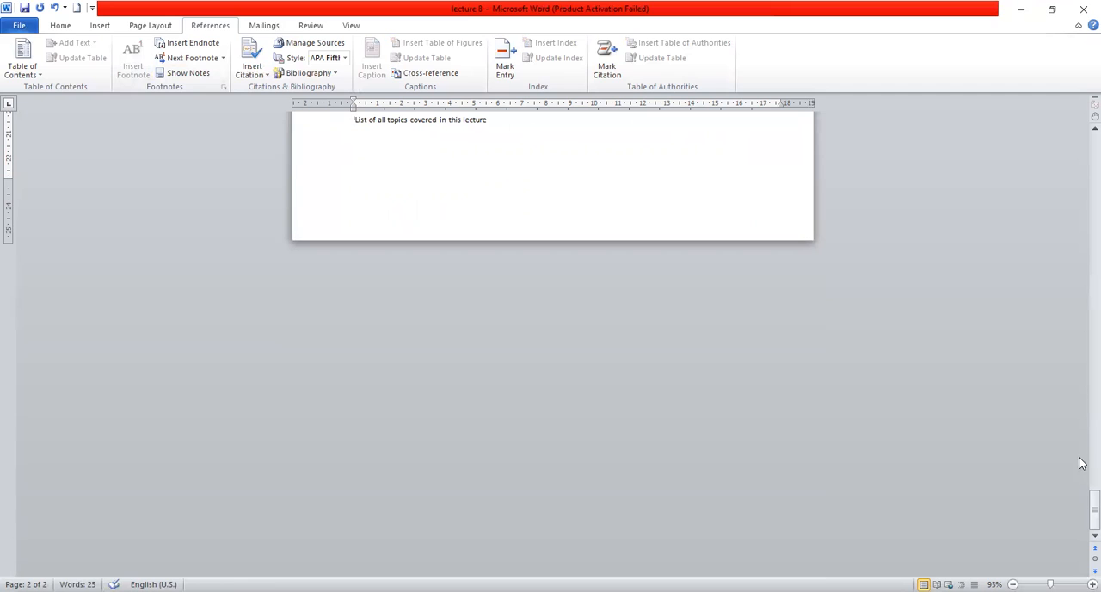
# Insert the caption "Figure 1" for the BHS logo, with the Figure label and the position Below selected item.
pyautogui.moveTo(1088, 521); pyautogui.dragTo(1081, 211)
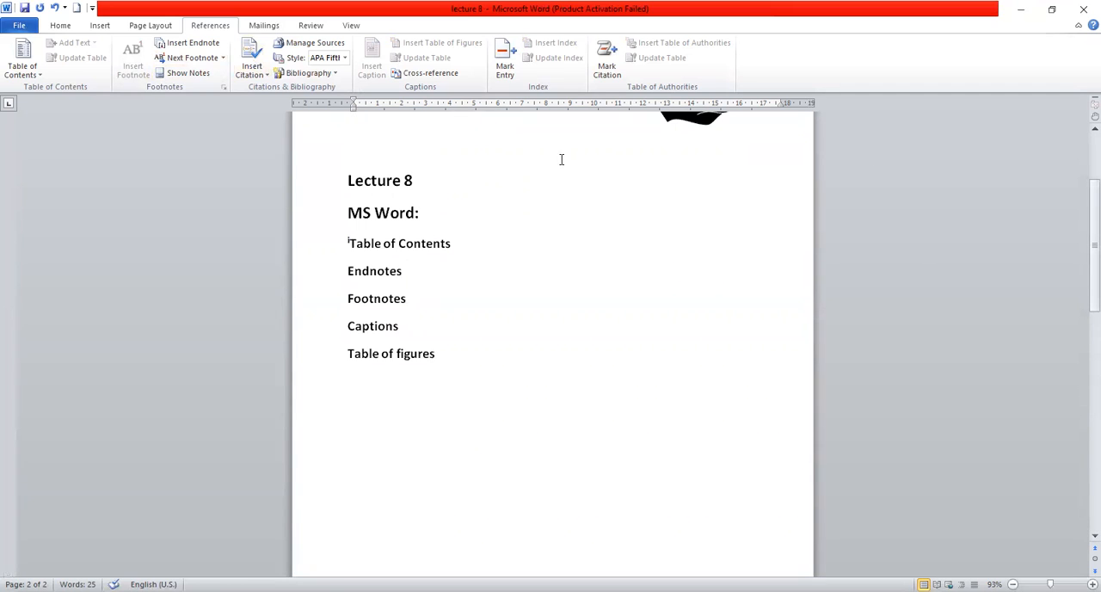
pyautogui.moveTo(1082, 262); pyautogui.dragTo(1082, 179)
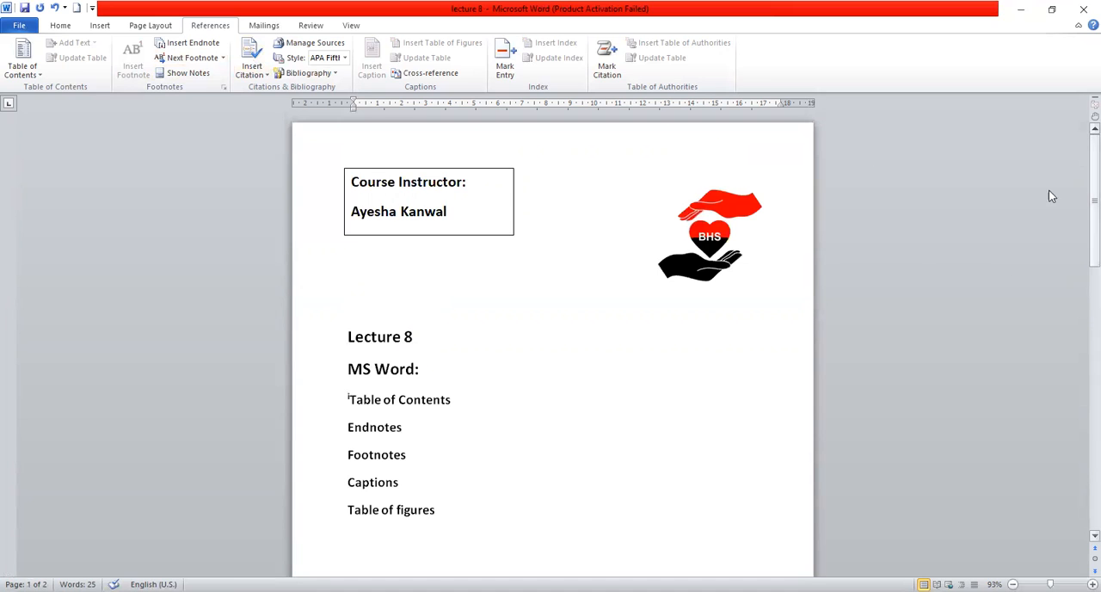
pyautogui.click(711, 249)
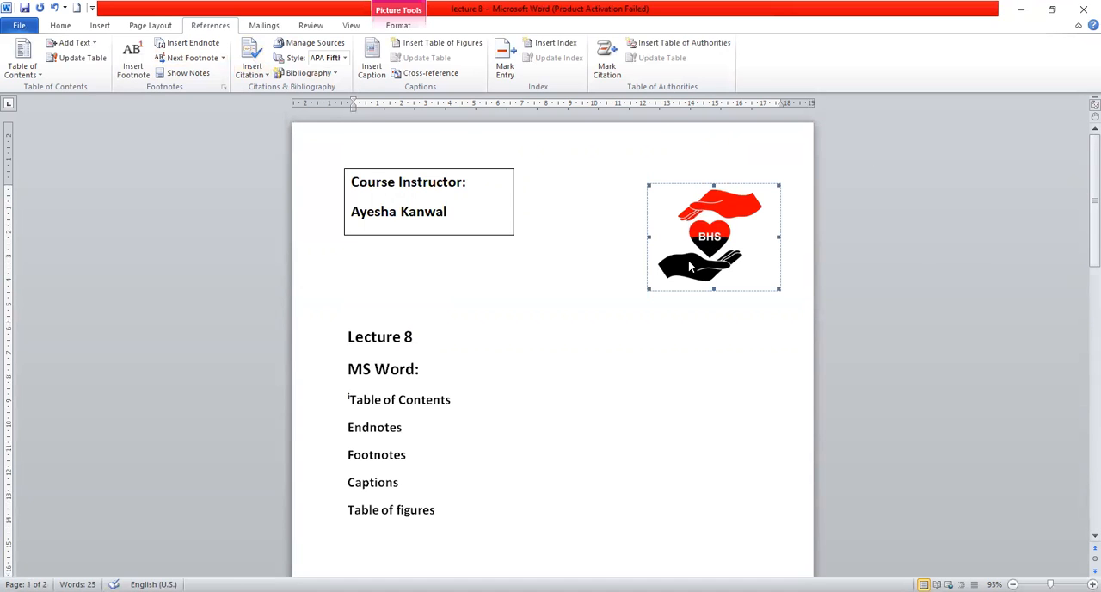
pyautogui.click(371, 68)
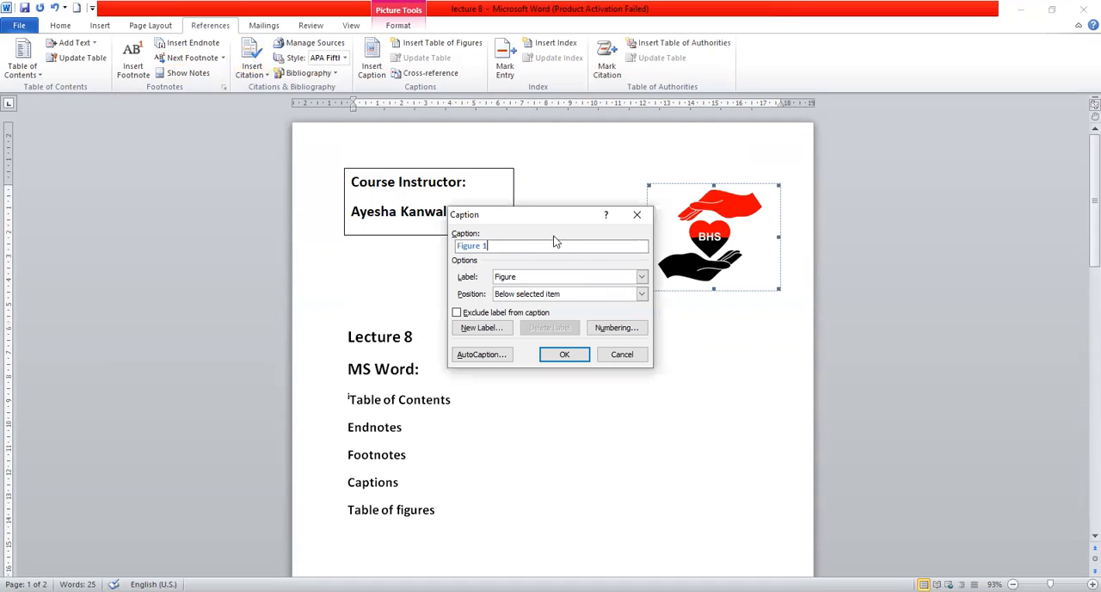
pyautogui.click(641, 277)
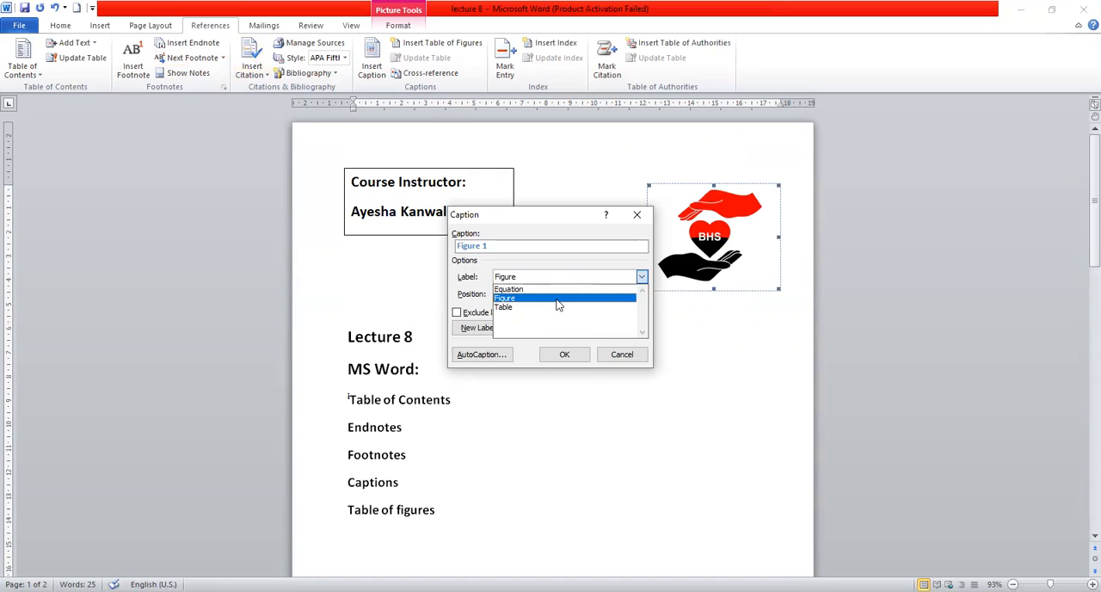
pyautogui.click(557, 305)
pyautogui.click(642, 294)
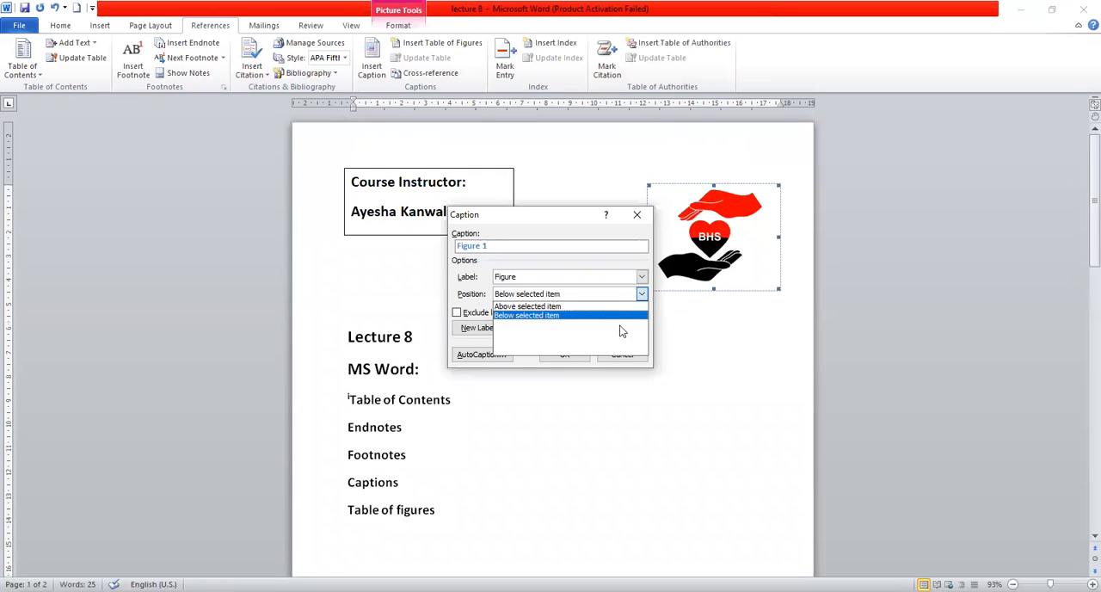
pyautogui.click(548, 315)
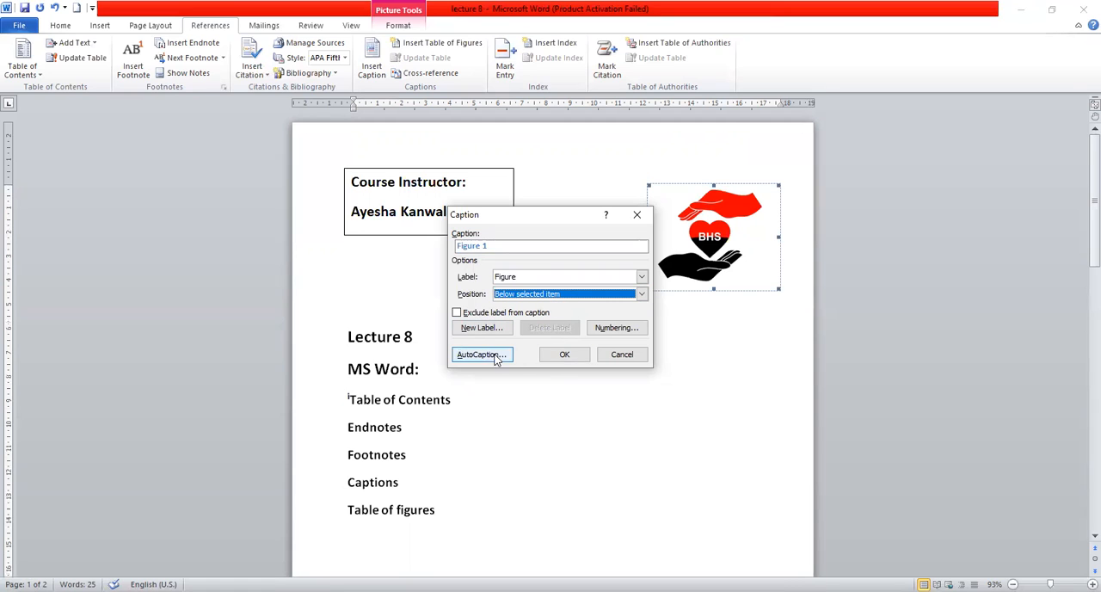
pyautogui.click(564, 355)
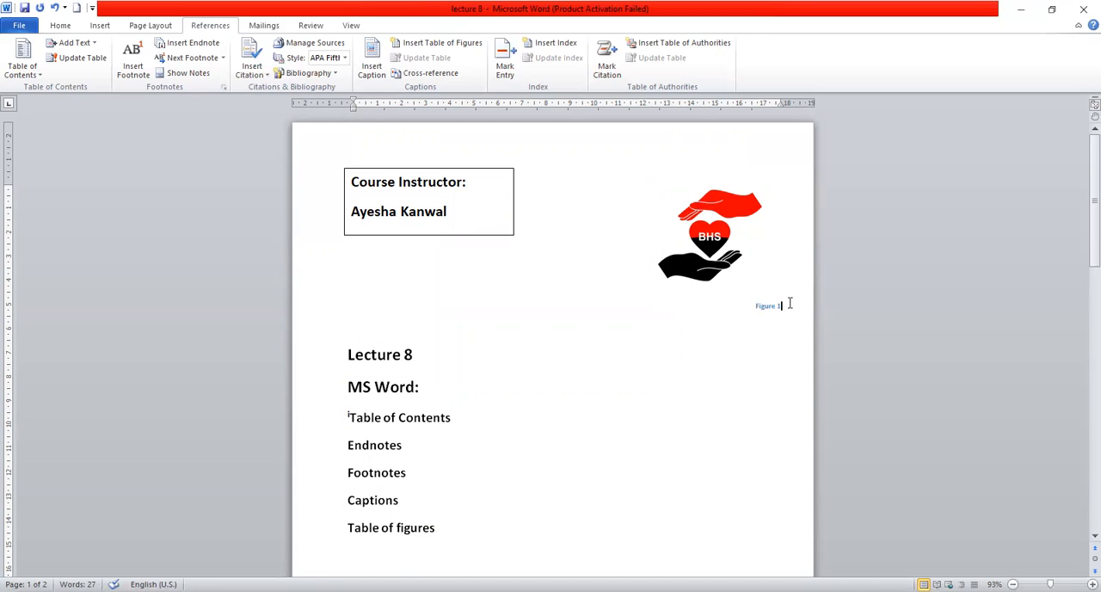
# Add a second Figure caption to the BHS logo, with the position Above selected item.
pyautogui.click(701, 270)
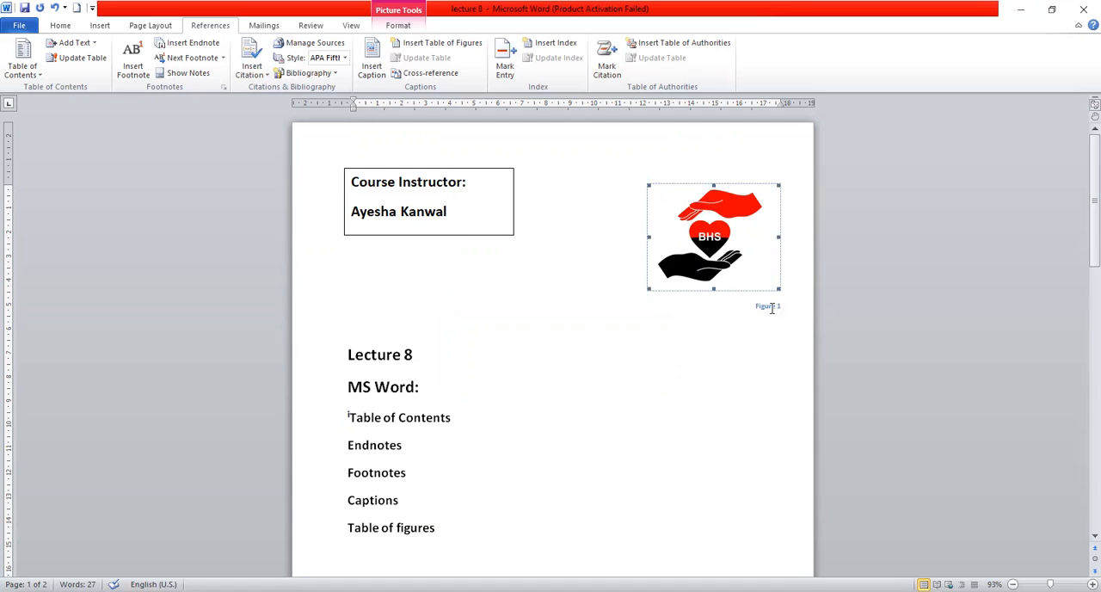
pyautogui.click(373, 69)
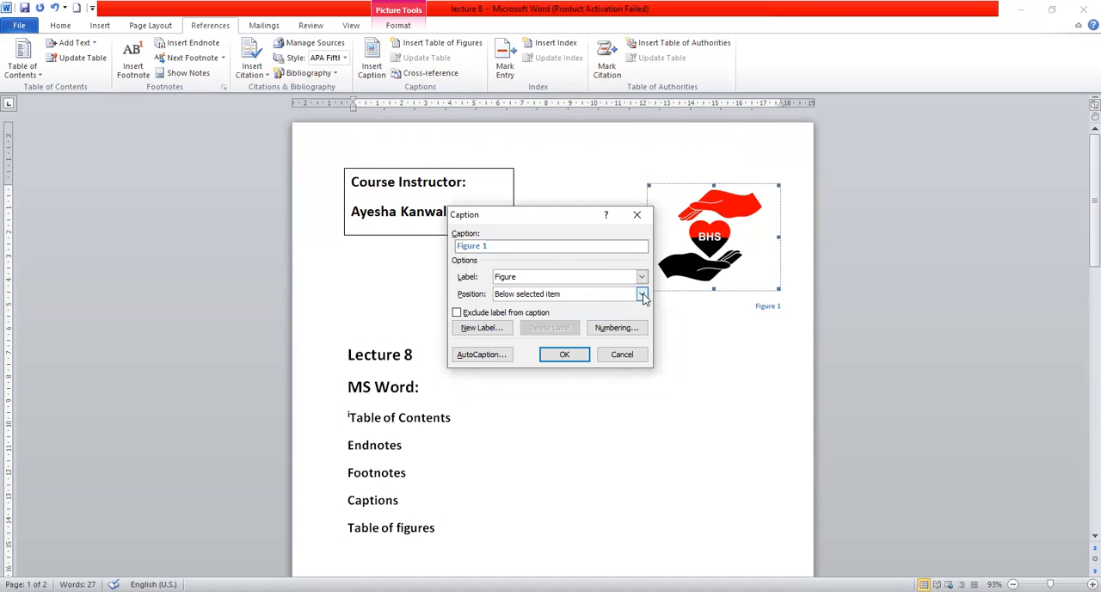
pyautogui.click(641, 293)
pyautogui.click(566, 306)
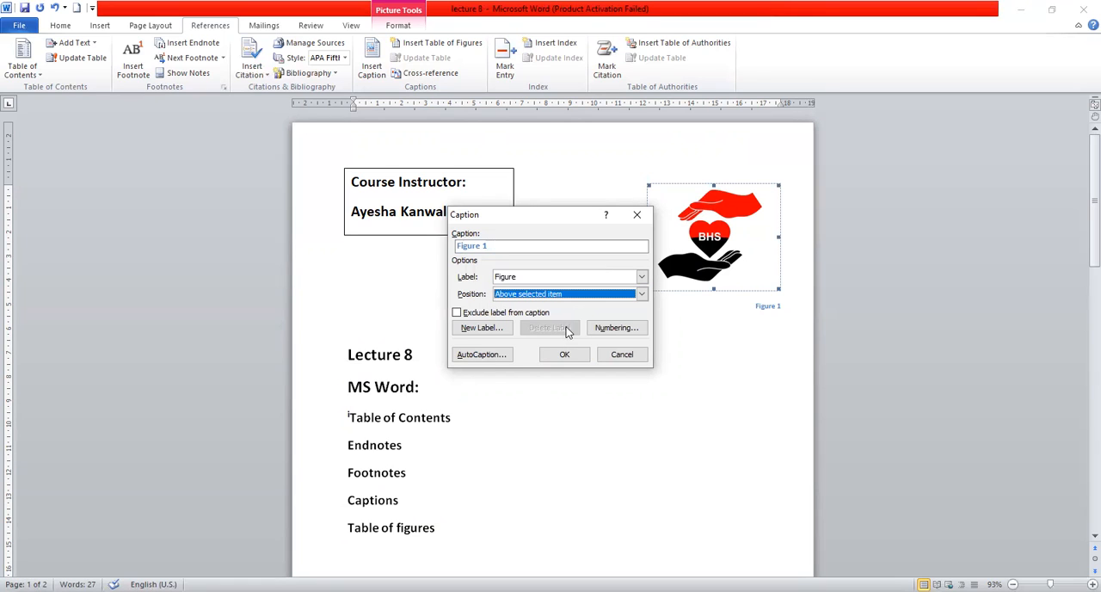
pyautogui.click(565, 355)
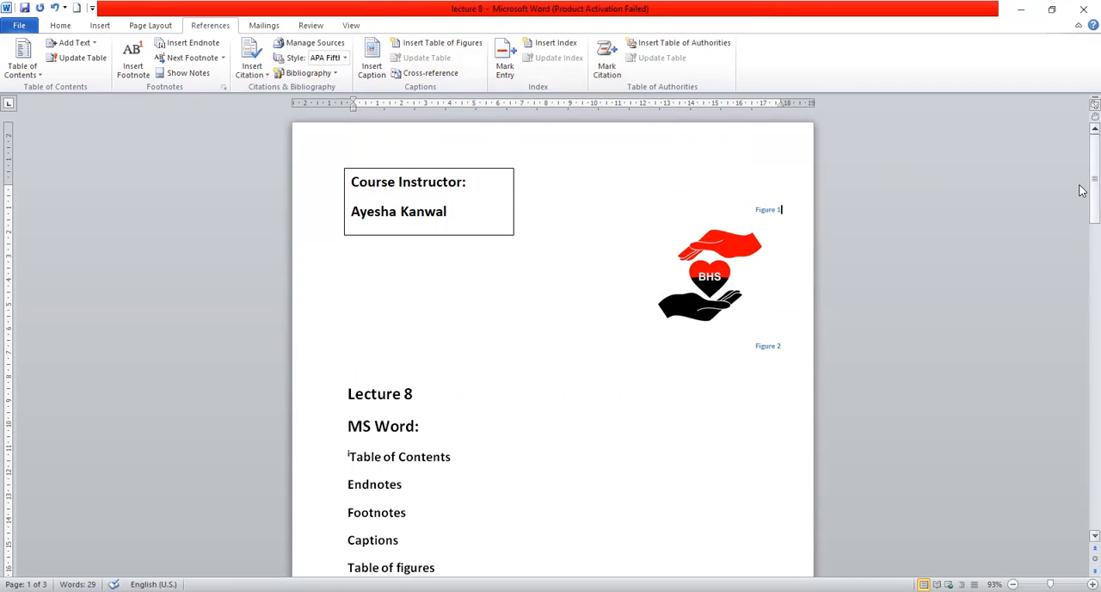
# Examine the Table of Figures preview and settings, and close them without inserting a table.
pyautogui.scroll(-1, 1082, 189)
pyautogui.click(457, 43)
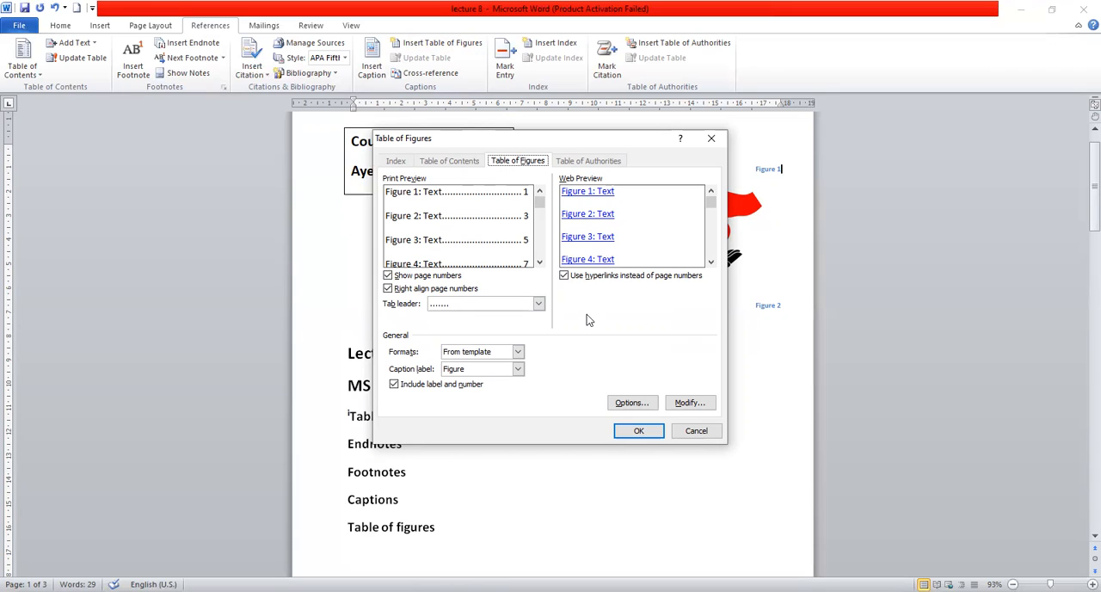
pyautogui.click(541, 205)
pyautogui.click(697, 431)
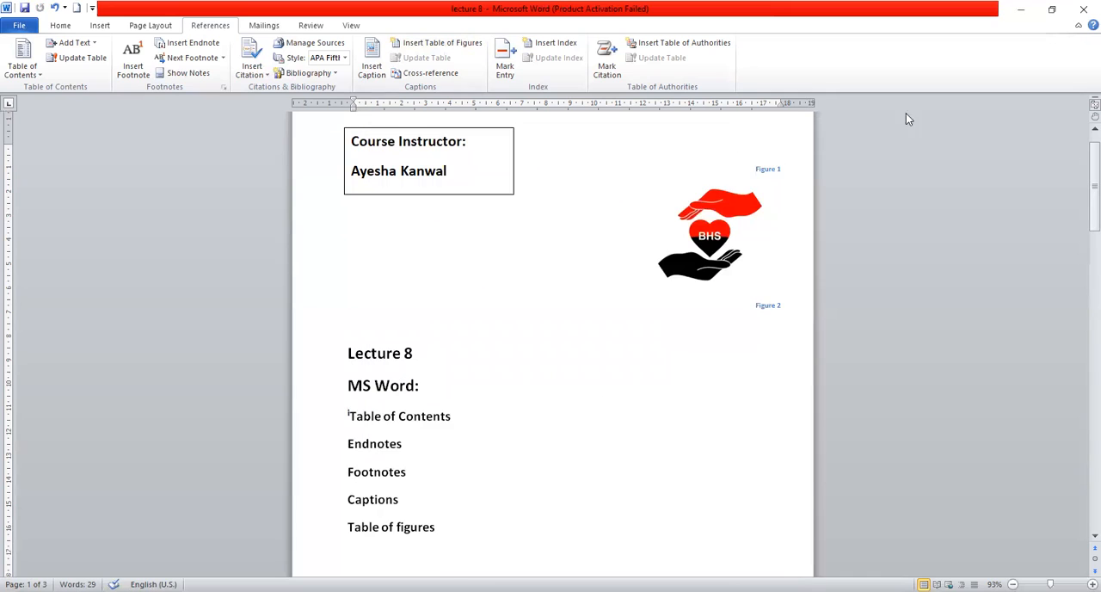
pyautogui.moveTo(1082, 254); pyautogui.dragTo(1081, 172)
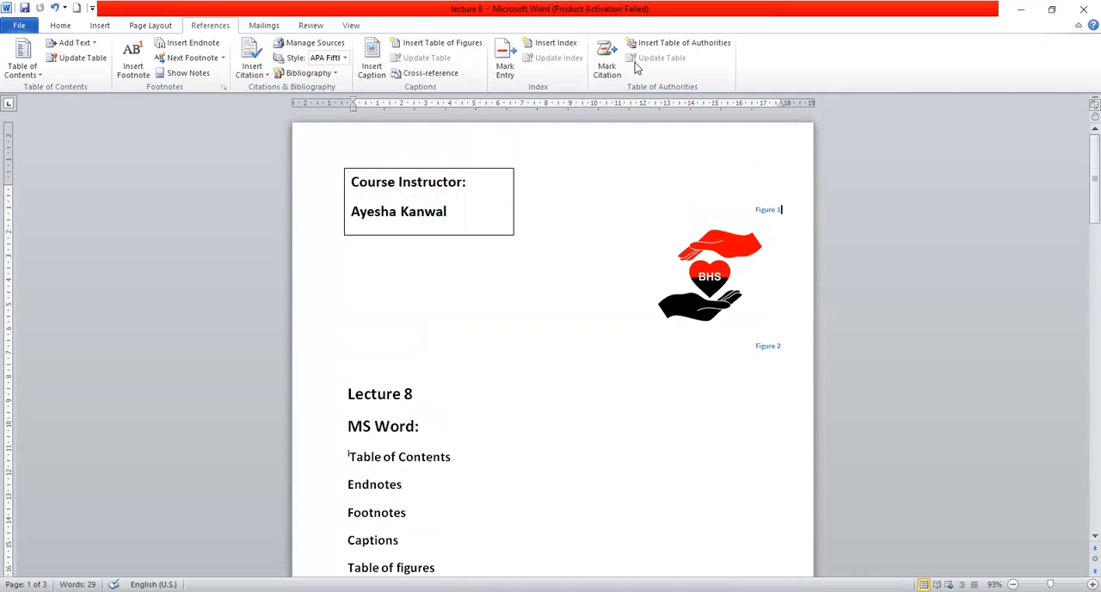
pyautogui.click(265, 24)
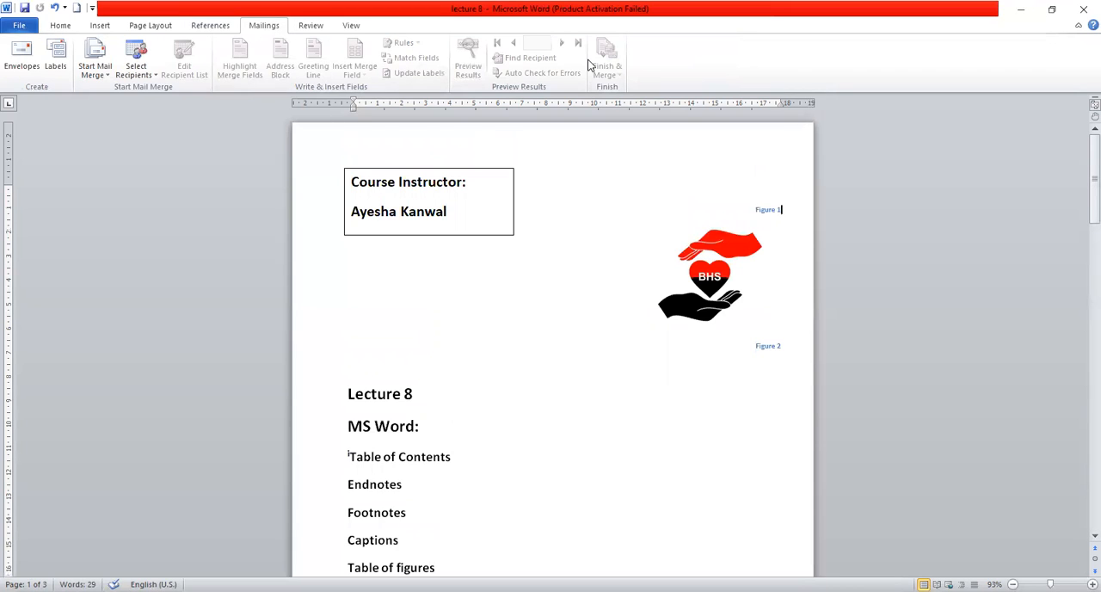
pyautogui.click(311, 27)
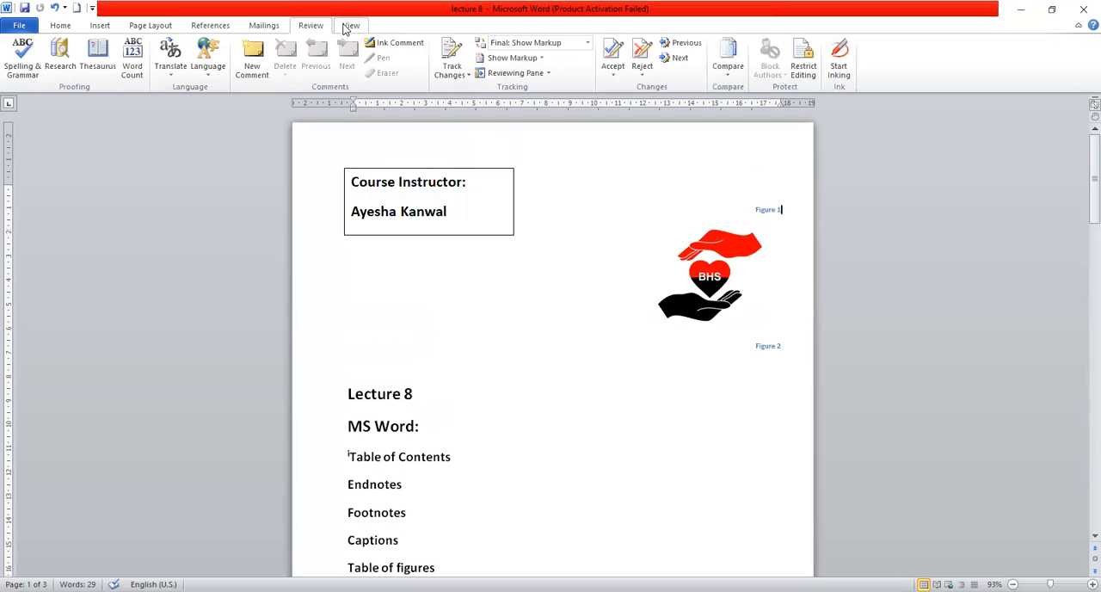
pyautogui.click(348, 25)
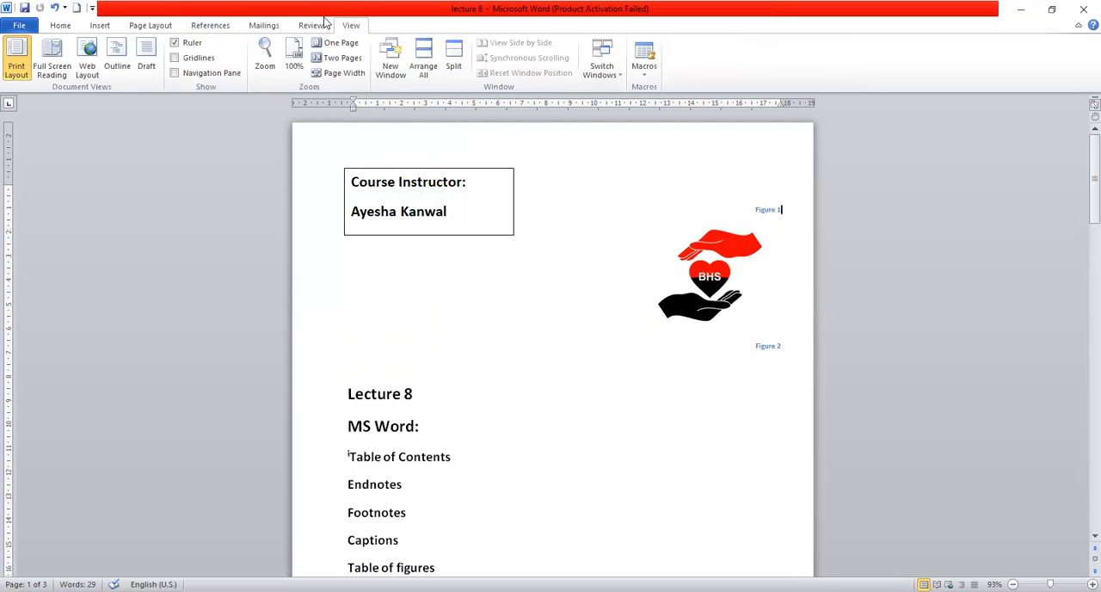
pyautogui.click(321, 25)
# Examine the new citation source form with the source type set to Report, and close it without creating a source.
pyautogui.click(225, 28)
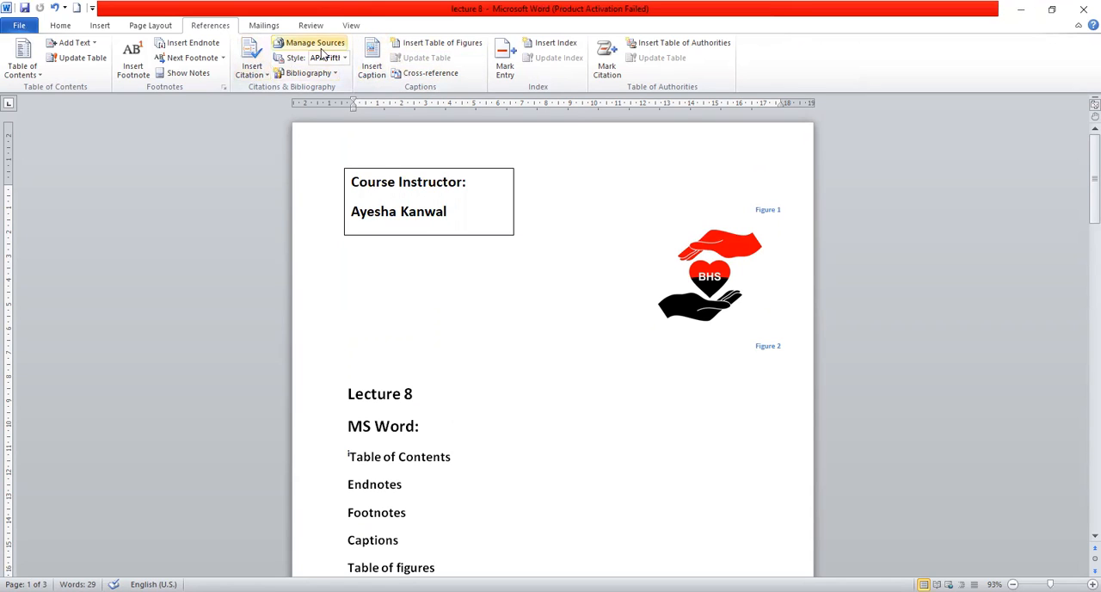
pyautogui.click(262, 75)
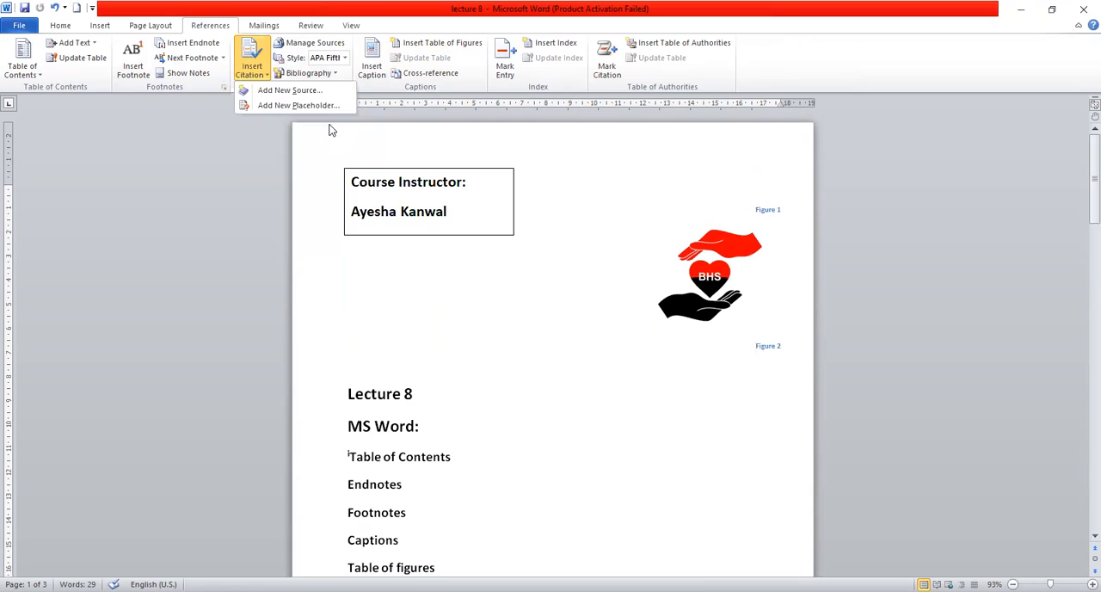
pyautogui.click(287, 90)
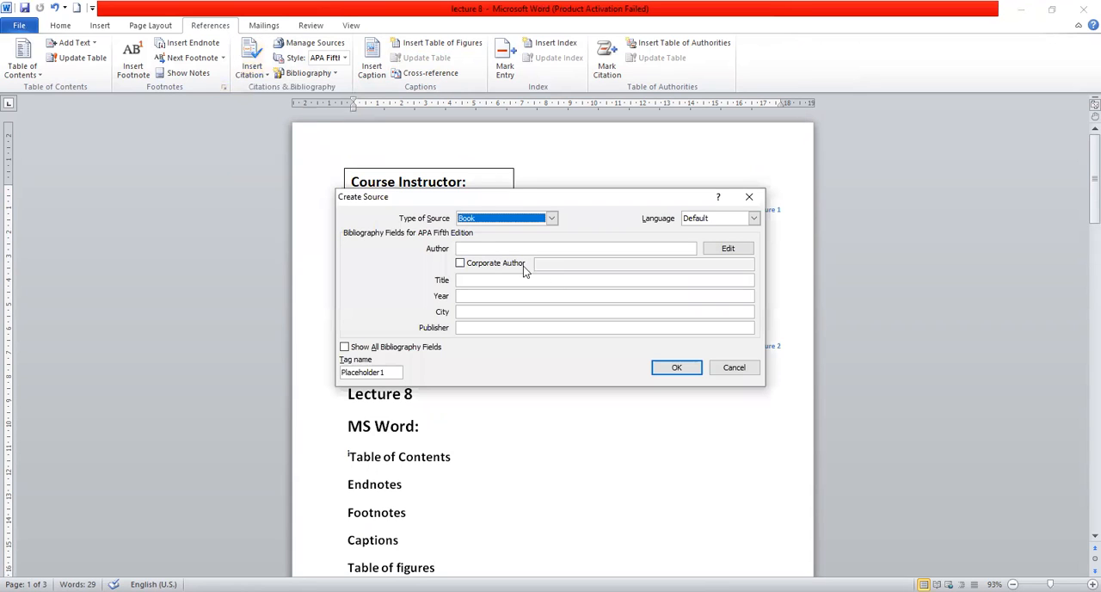
pyautogui.click(553, 221)
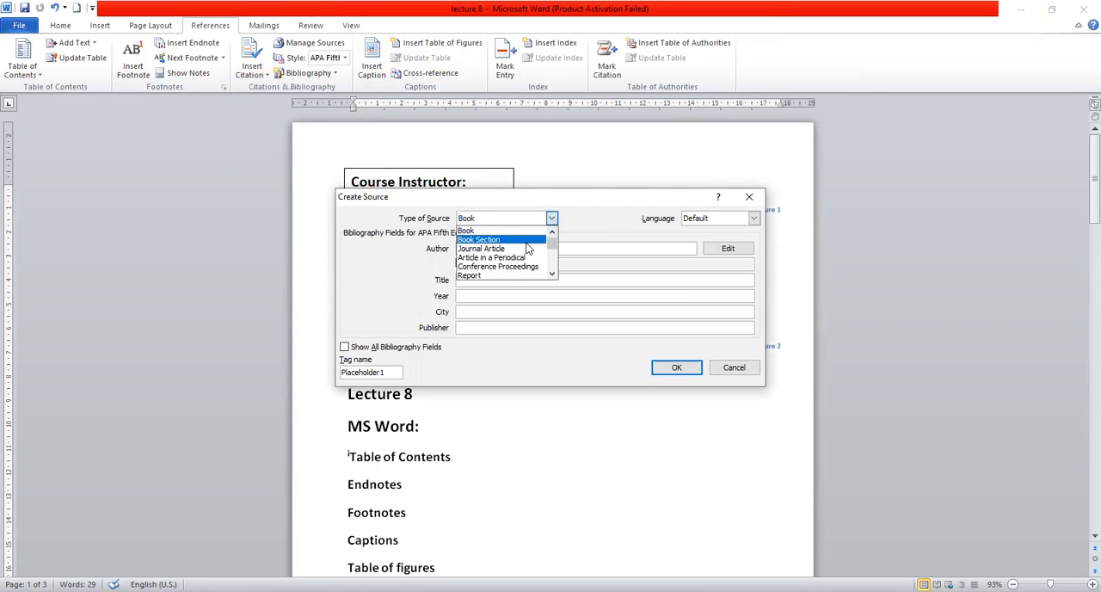
pyautogui.click(518, 276)
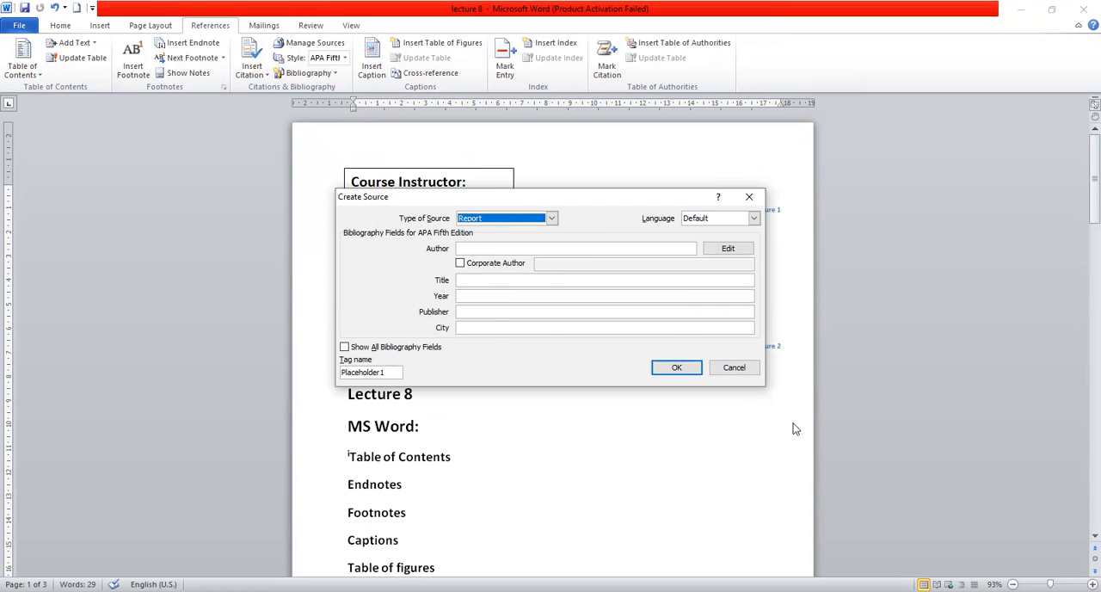
pyautogui.click(750, 199)
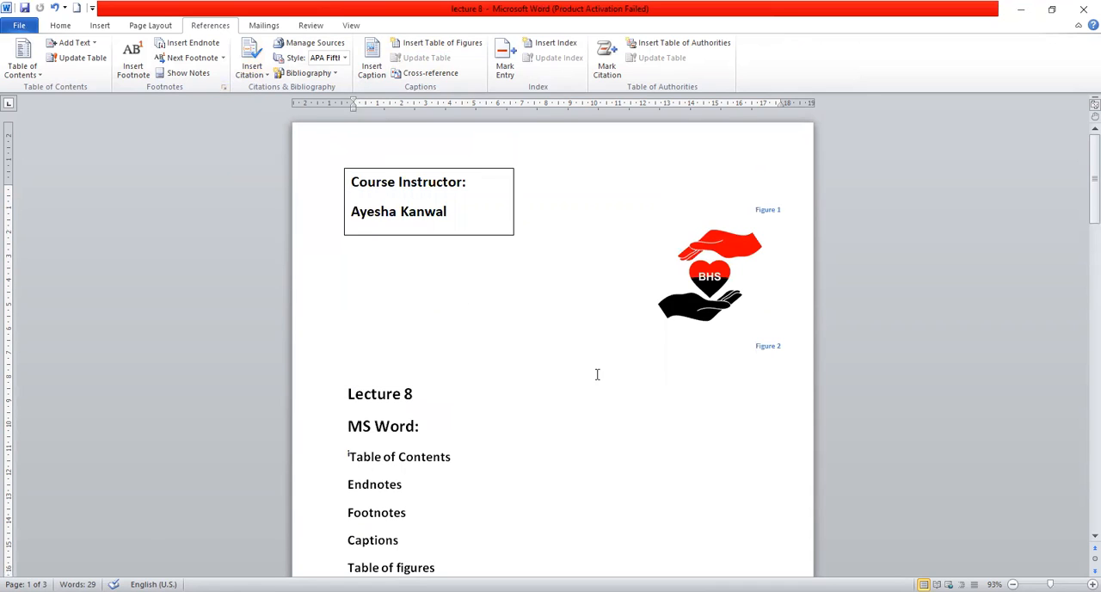
# Examine the available citation styles without choosing one, and place the cursor before the "Lecture 8" heading.
pyautogui.click(345, 58)
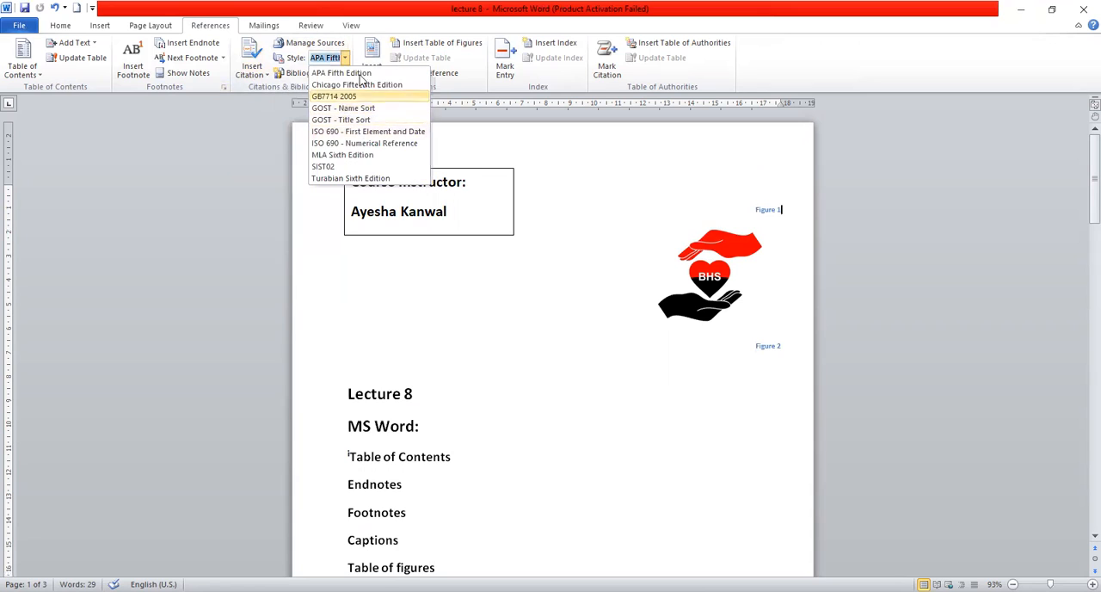
pyautogui.click(436, 277)
pyautogui.click(347, 394)
pyautogui.moveTo(1082, 196); pyautogui.dragTo(1082, 161)
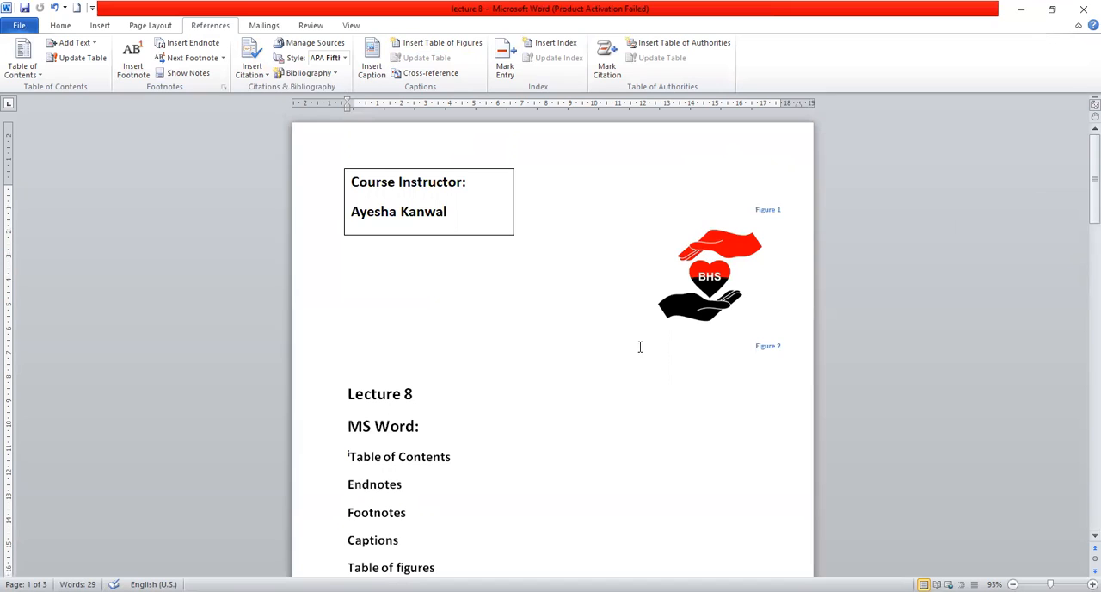
pyautogui.moveTo(1083, 147); pyautogui.dragTo(1083, 164)
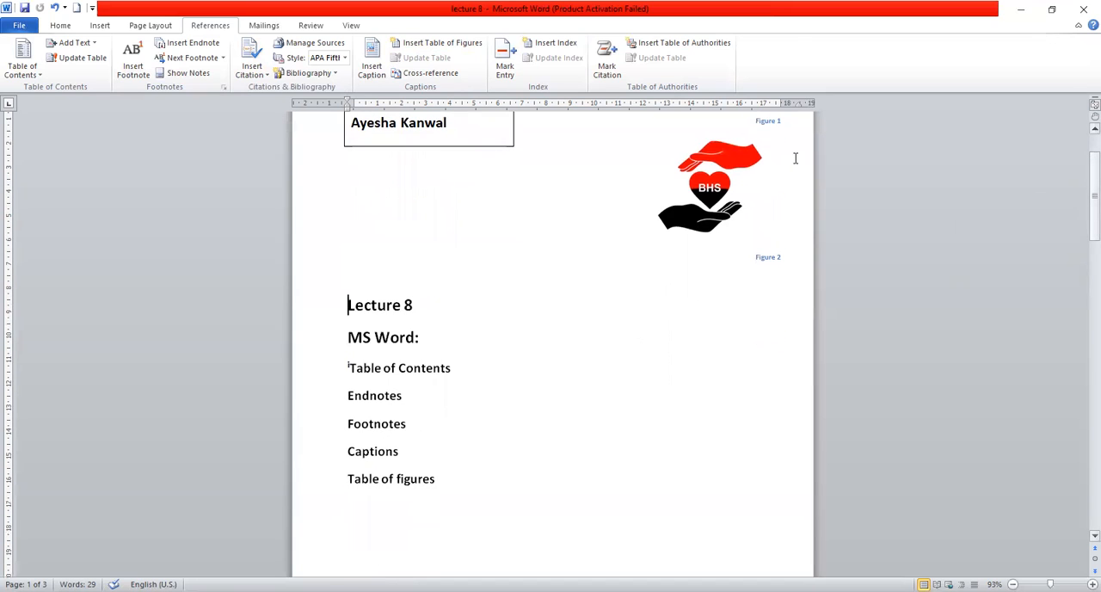